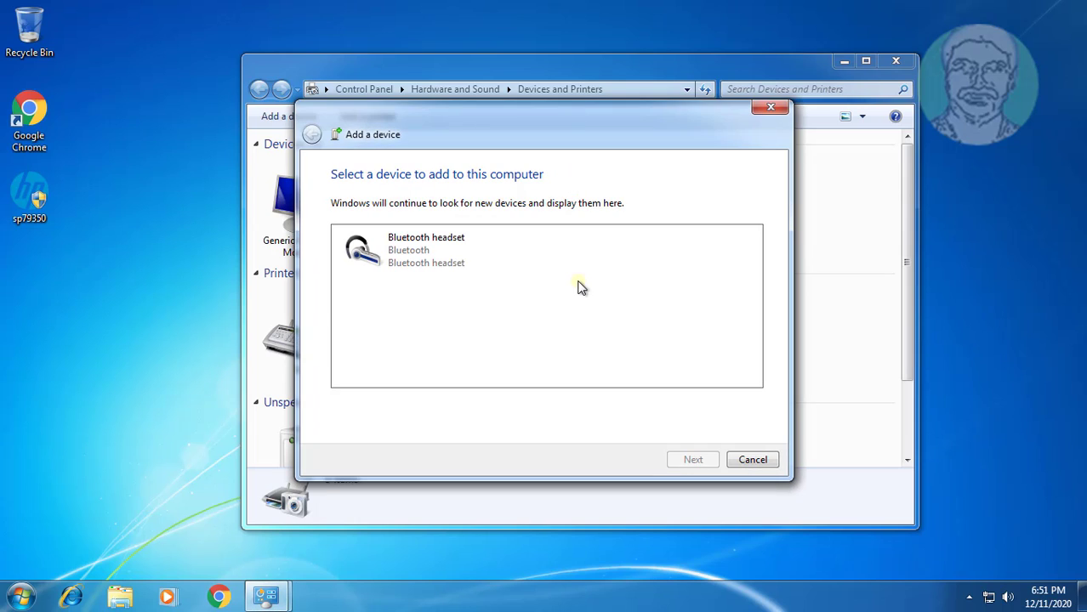
# - Select the Bluetooth headset in Add a device, start adding it, and dismiss the notification
pyautogui.click(434, 248)
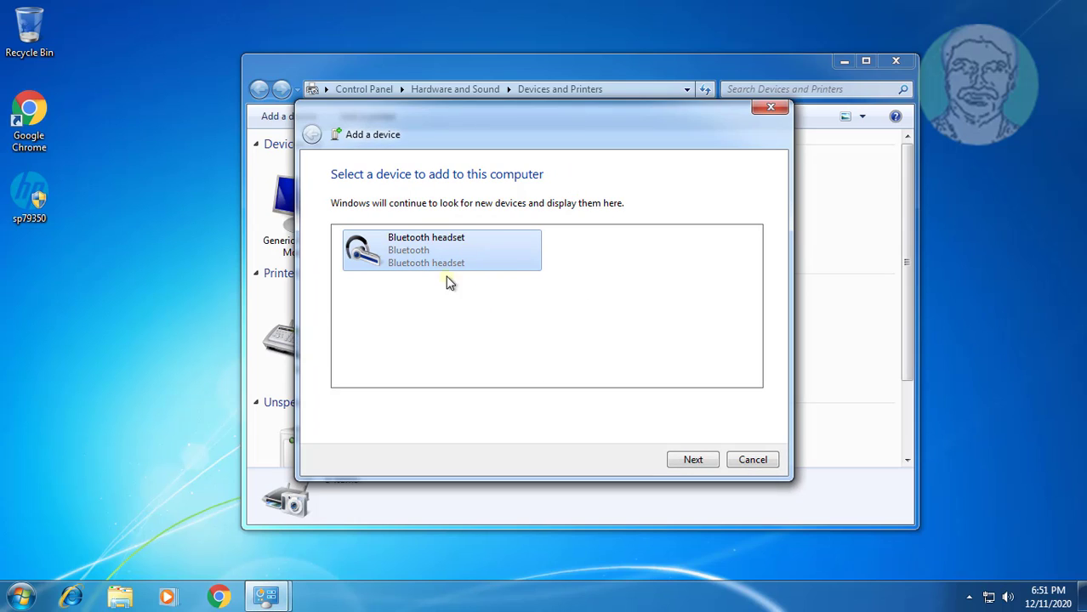
pyautogui.click(692, 460)
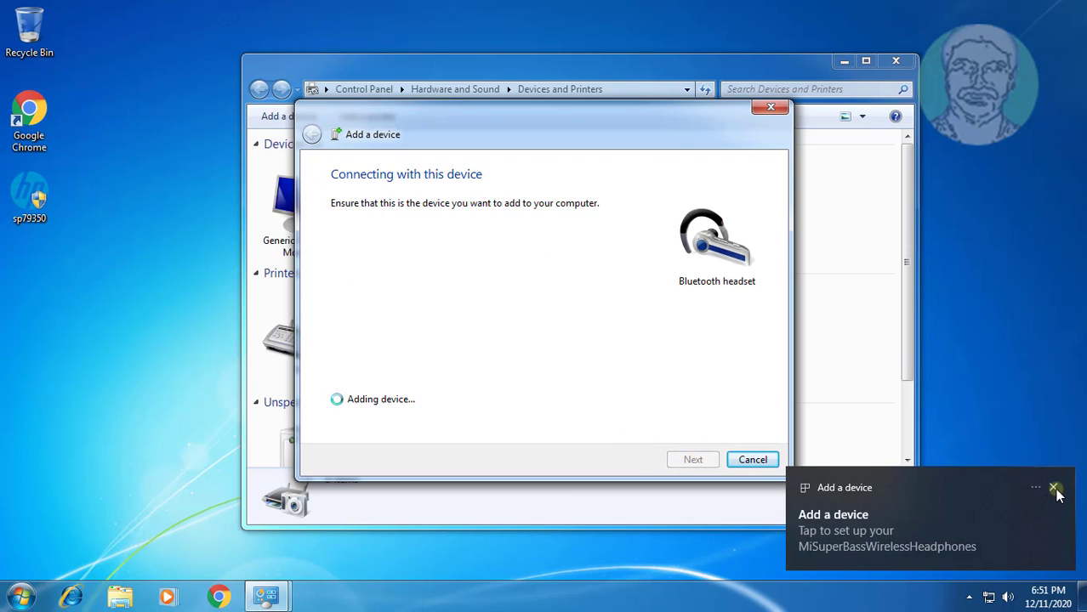
pyautogui.click(1053, 489)
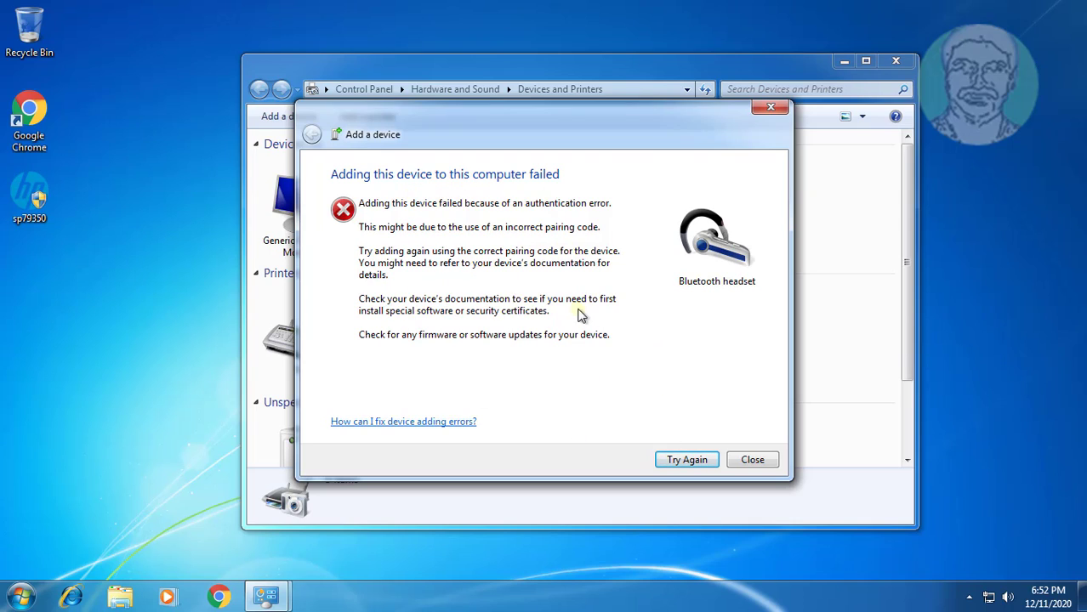
# - Retry, choose MiSuperBassWirelessHeadphones, and pair them without a pairing code
pyautogui.click(672, 462)
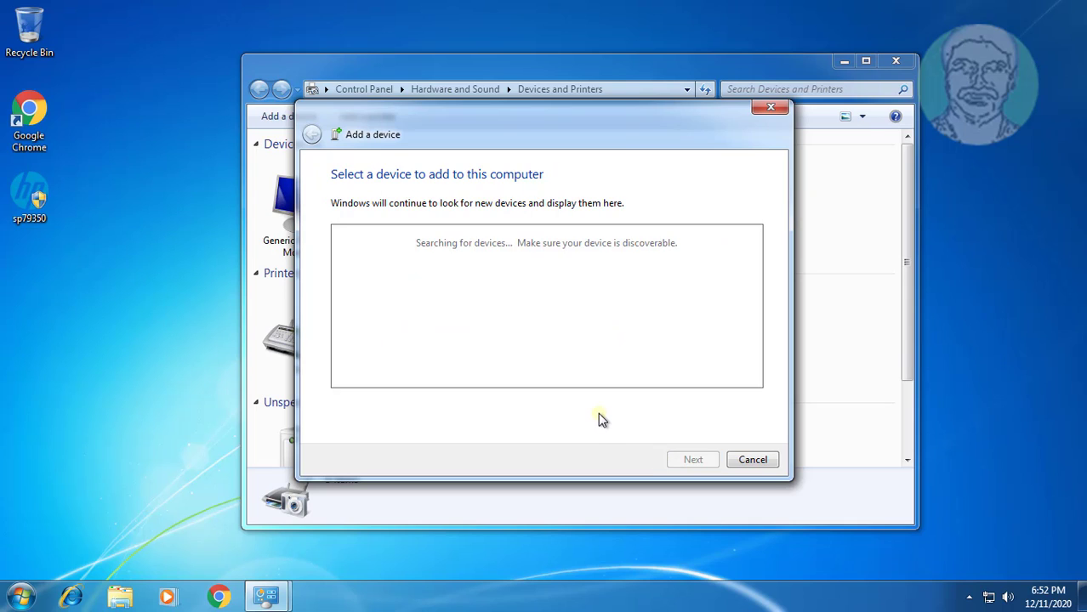
pyautogui.click(451, 262)
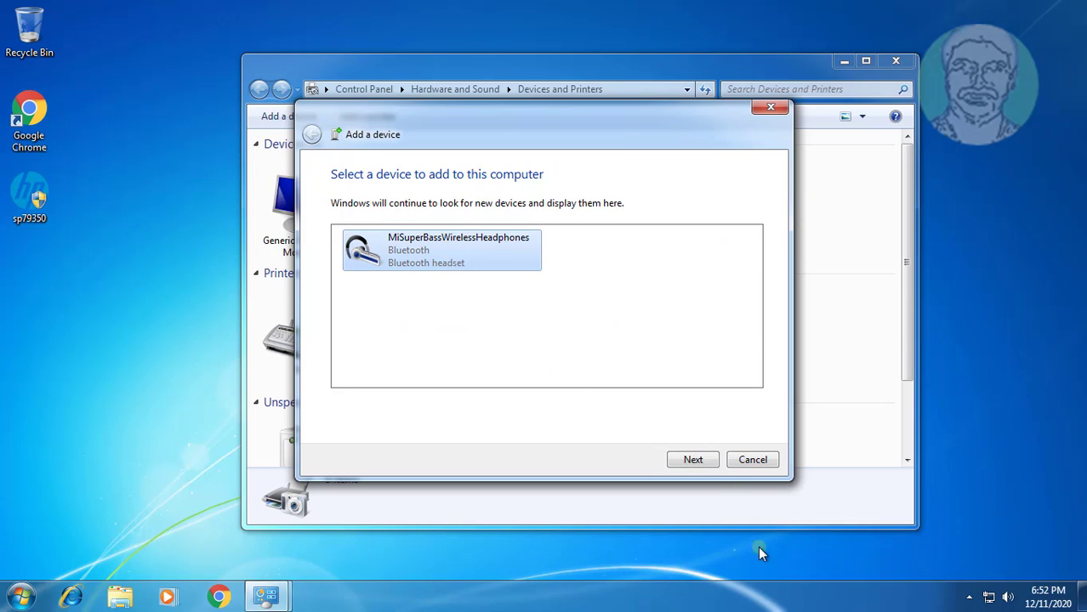
pyautogui.click(699, 459)
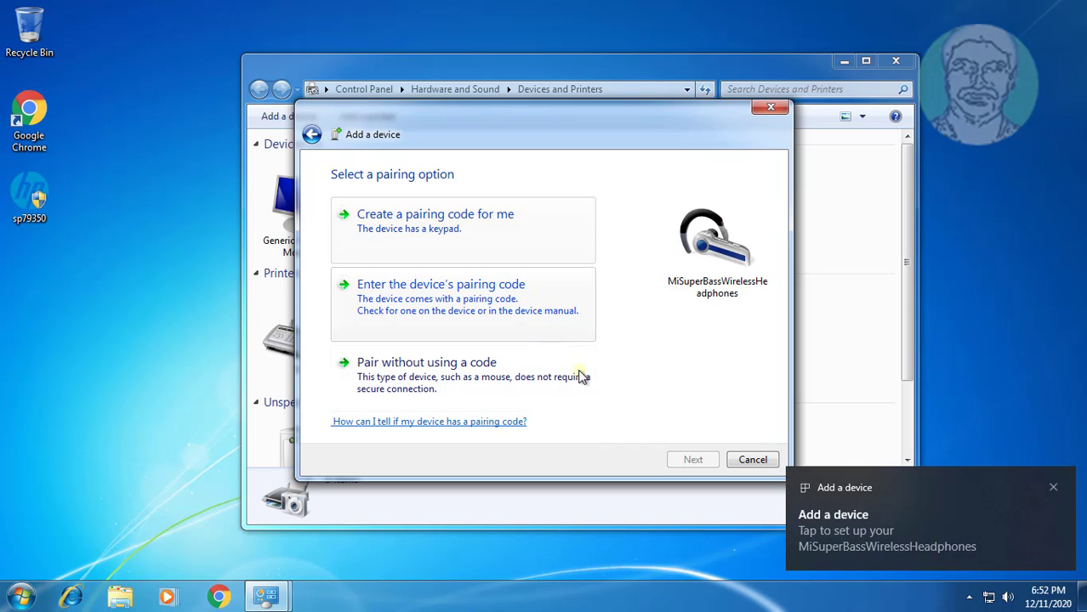
pyautogui.click(479, 375)
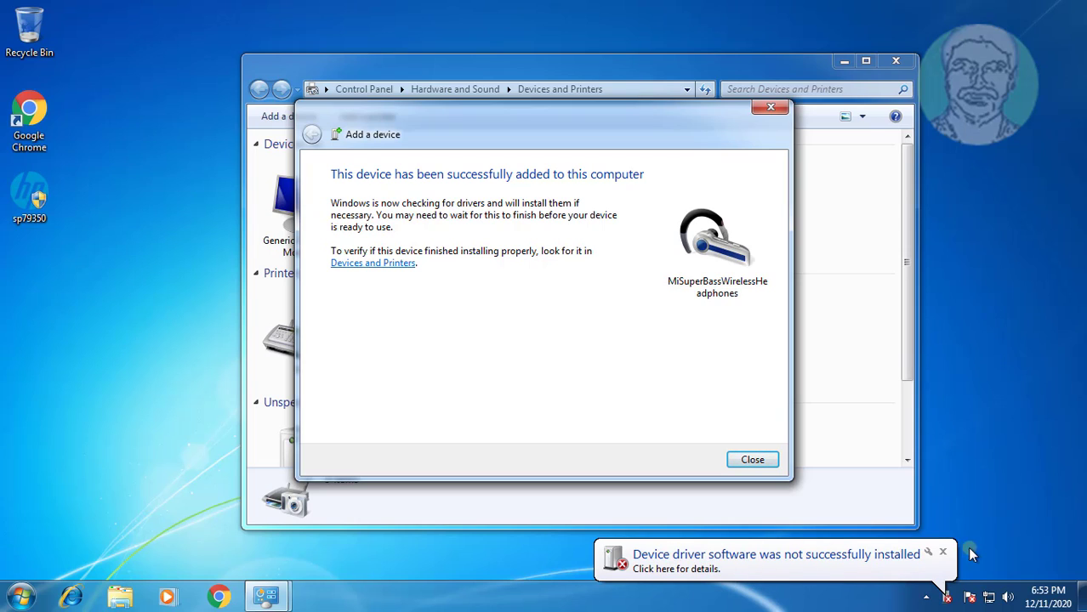
# - Dismiss the driver failure notice, close the add-device wizard, and minimize Devices and Printers
pyautogui.click(944, 554)
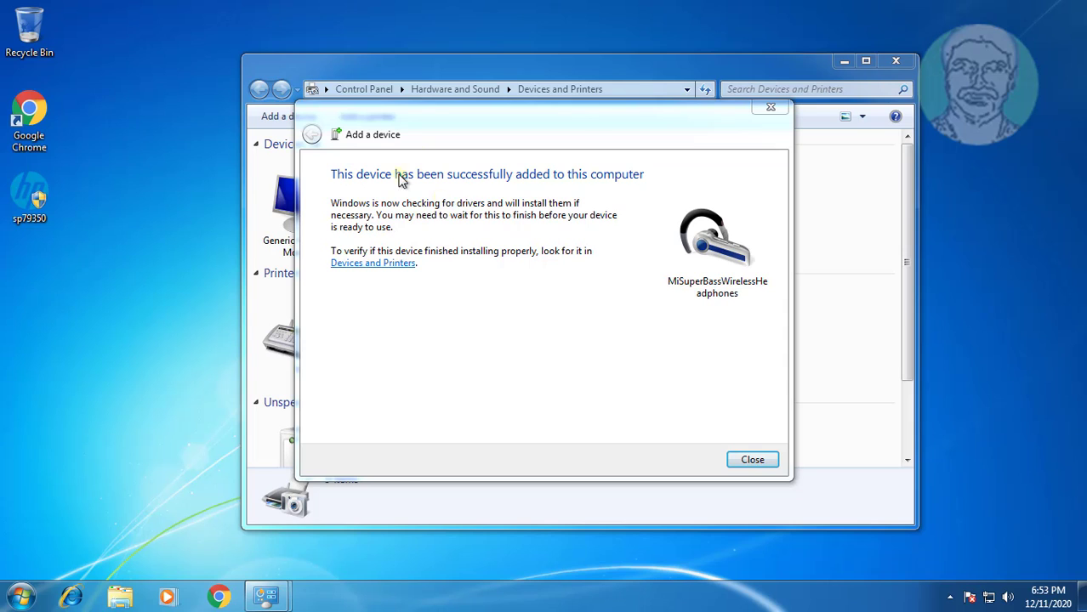
pyautogui.click(753, 462)
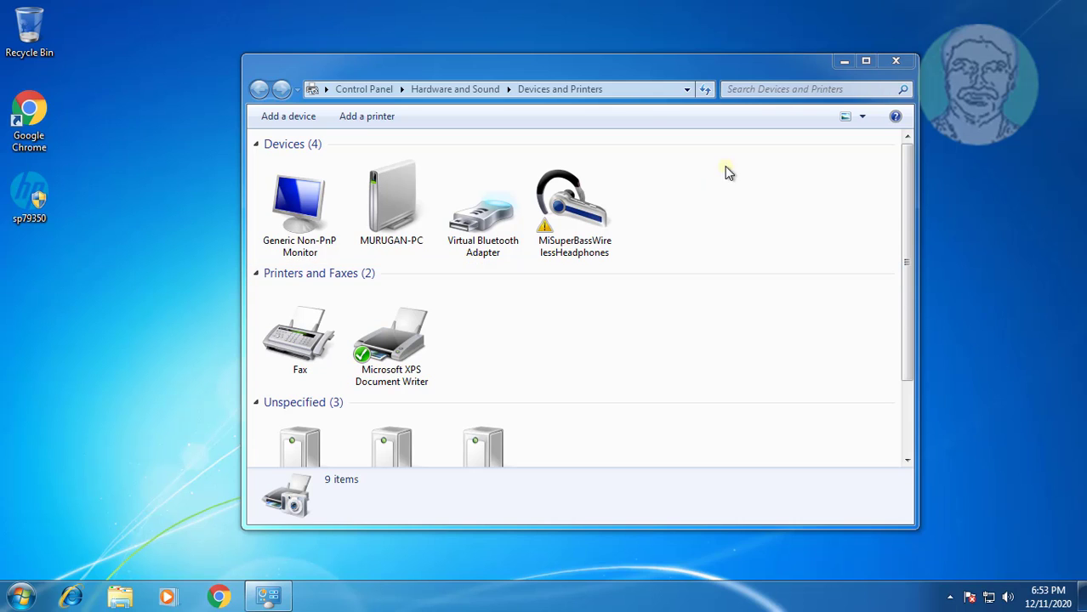
pyautogui.click(844, 61)
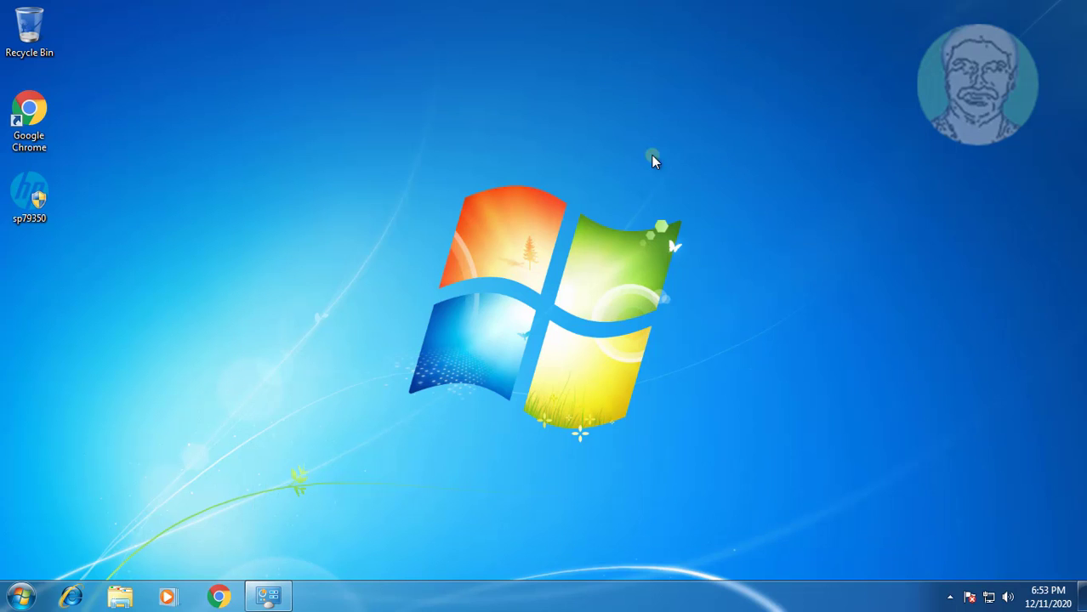
# - Search 'device manager' from the Start menu and launch Device Manager
pyautogui.click(21, 596)
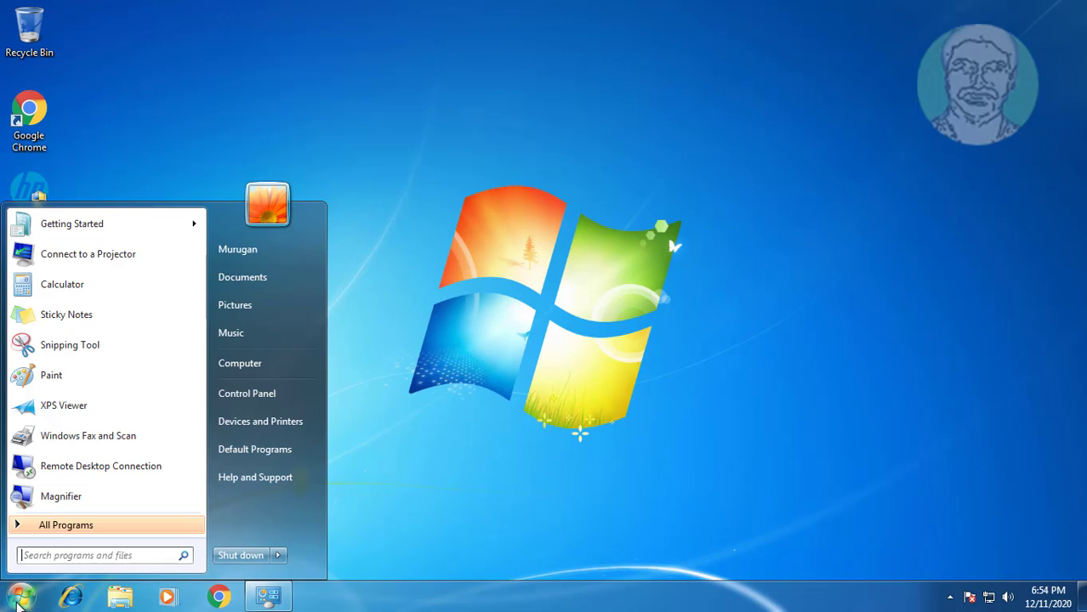
pyautogui.click(50, 558)
pyautogui.write('de')
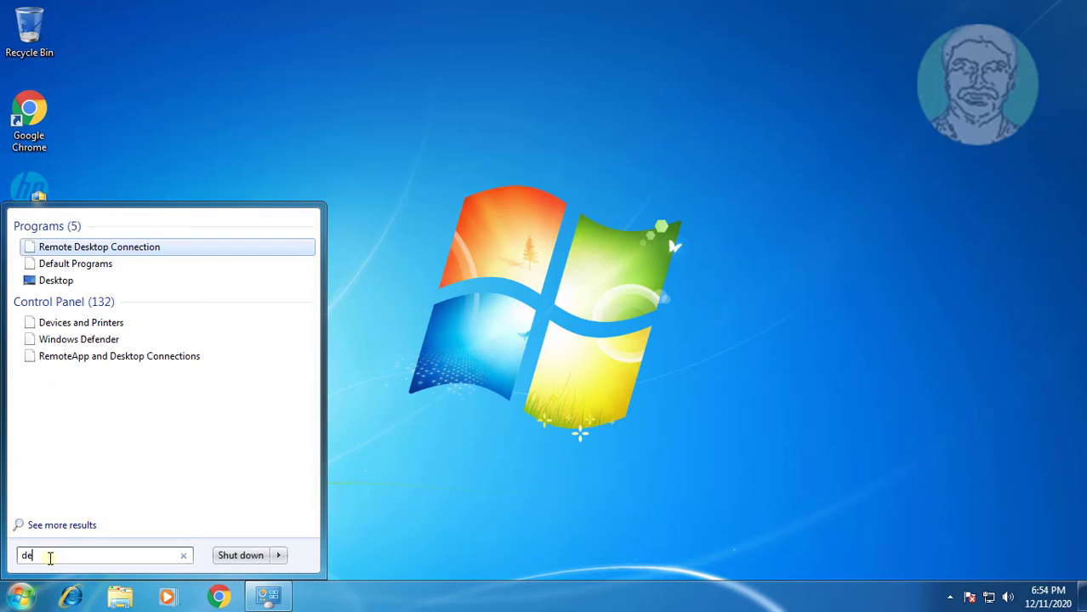
pyautogui.write('vice manager')
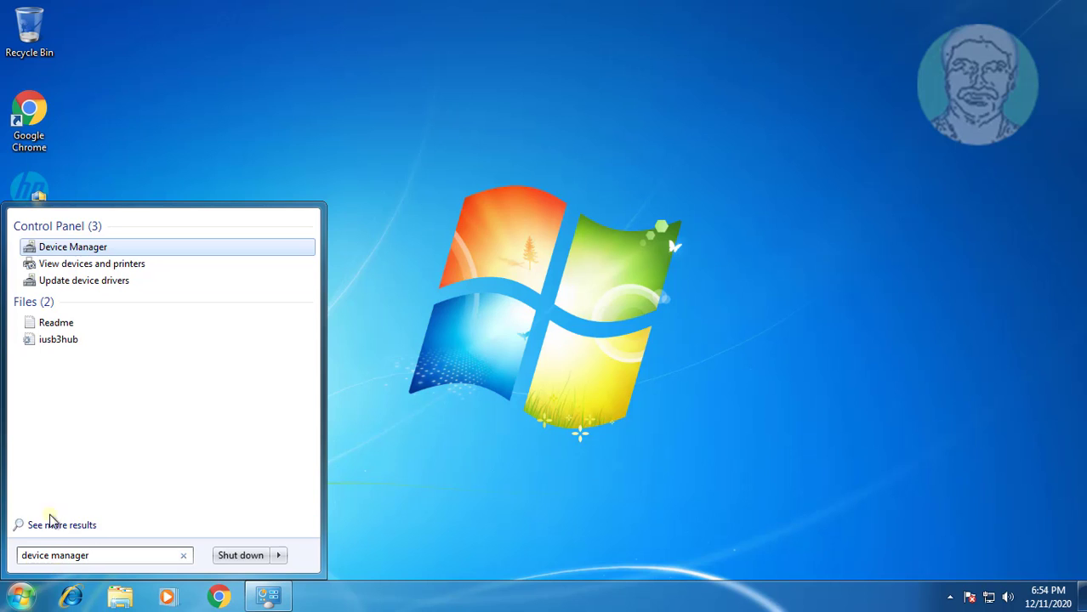
pyautogui.click(93, 249)
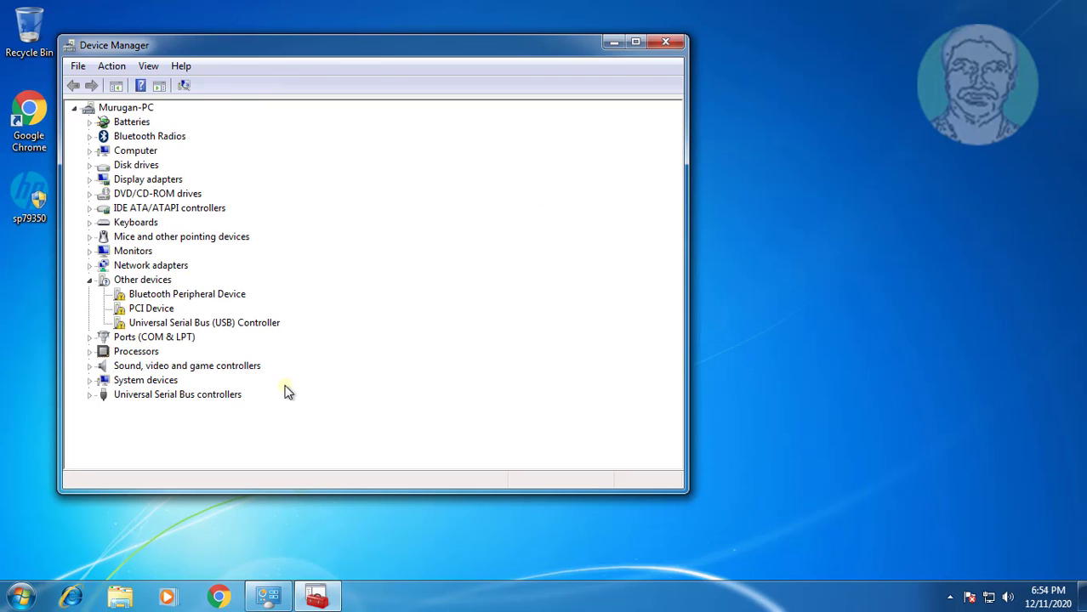
pyautogui.click(197, 296)
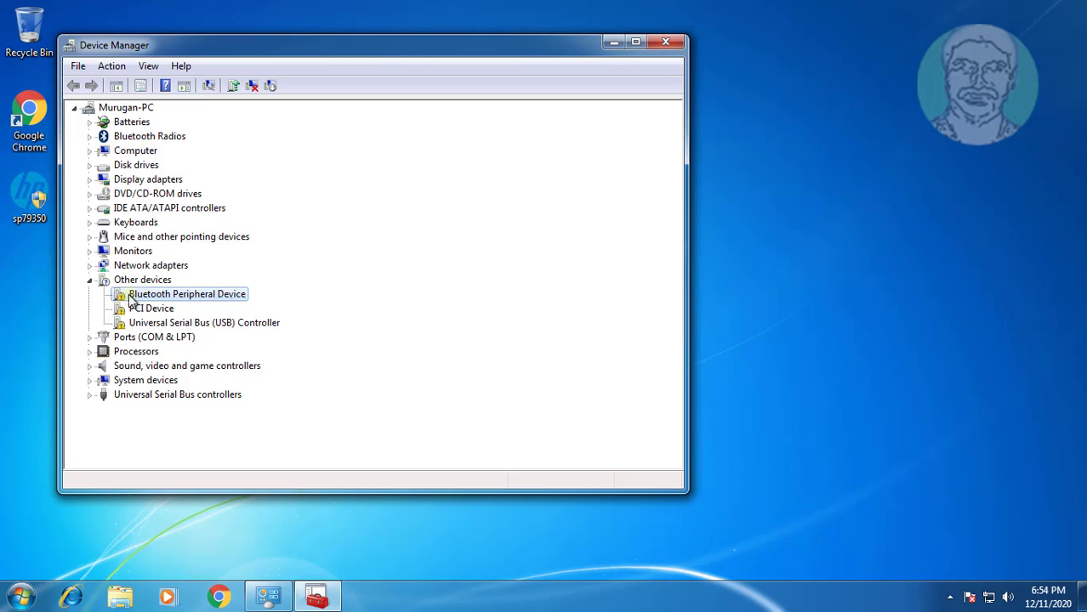
pyautogui.rightClick(203, 295)
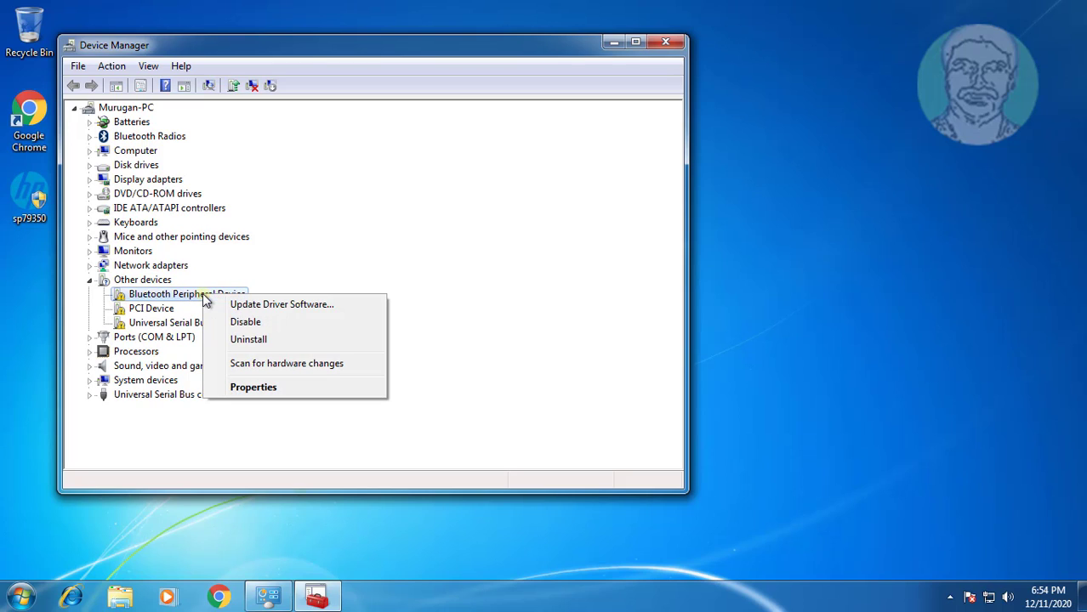
pyautogui.click(294, 304)
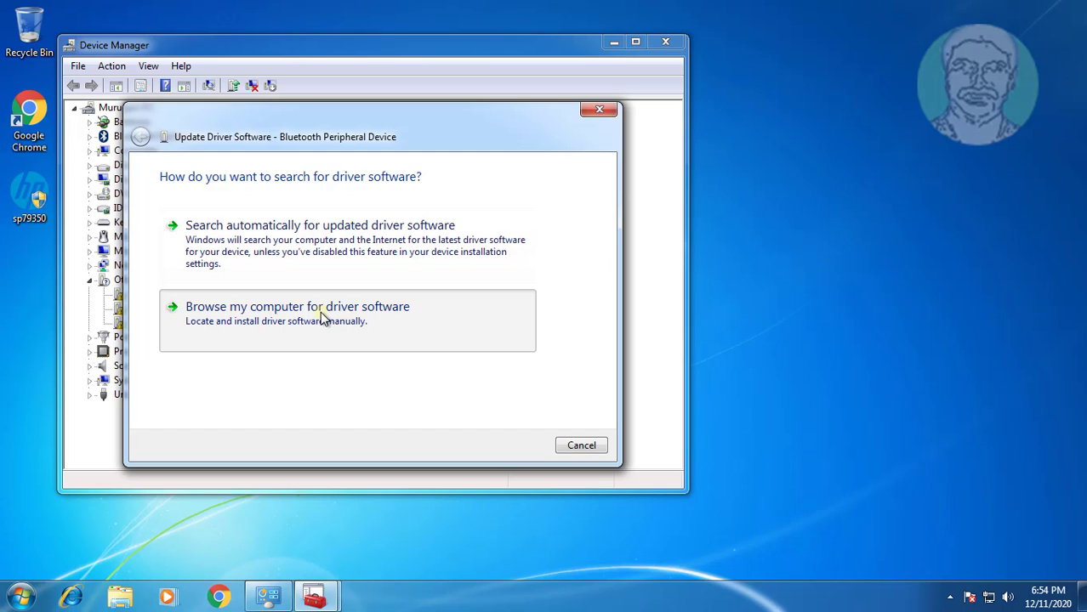
pyautogui.click(322, 316)
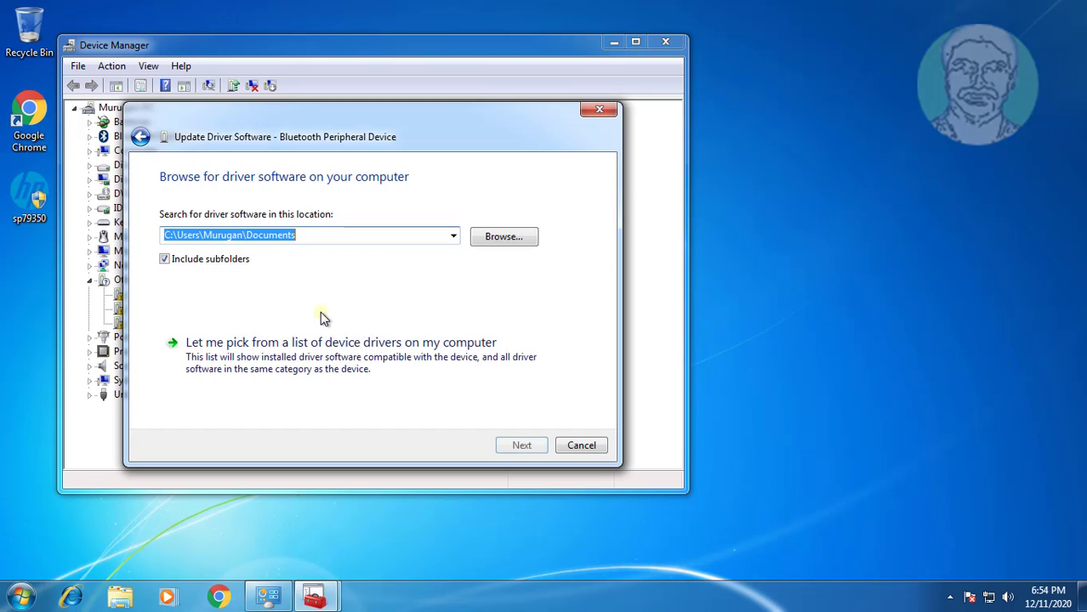
pyautogui.click(337, 363)
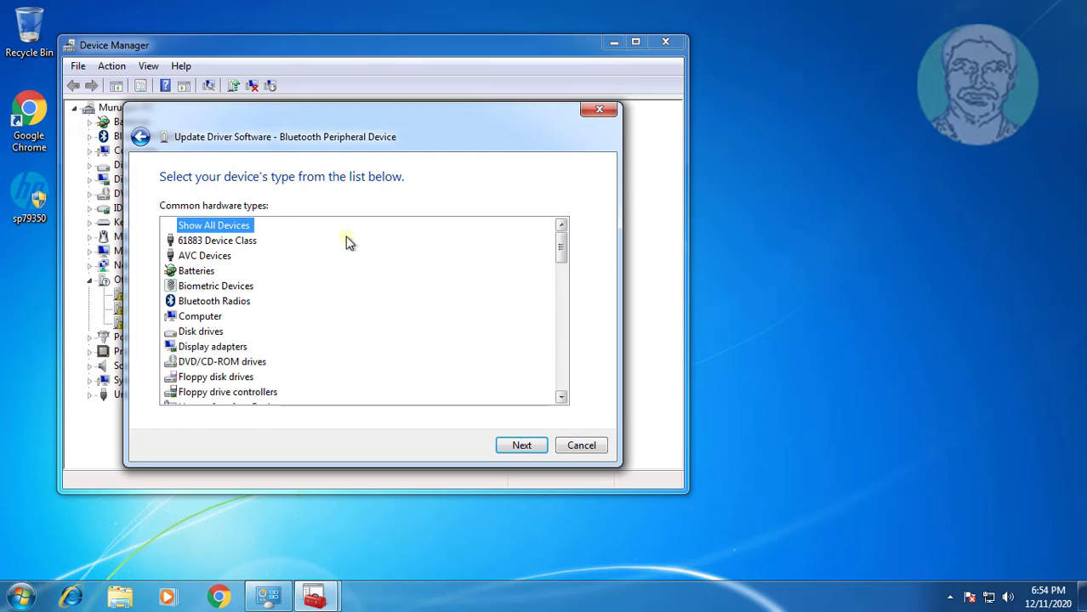
pyautogui.click(231, 303)
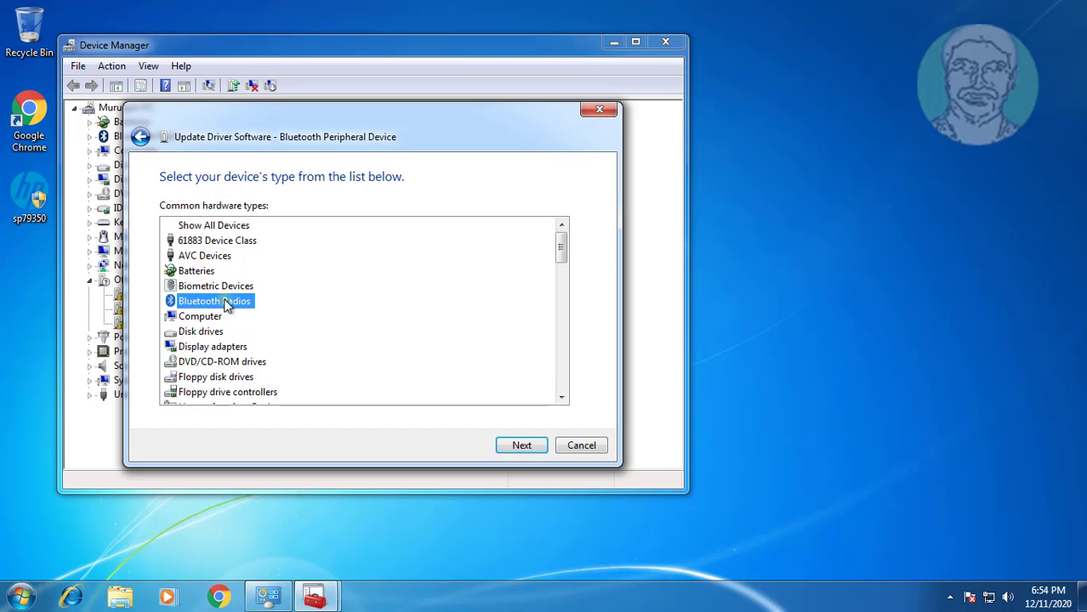
pyautogui.click(522, 444)
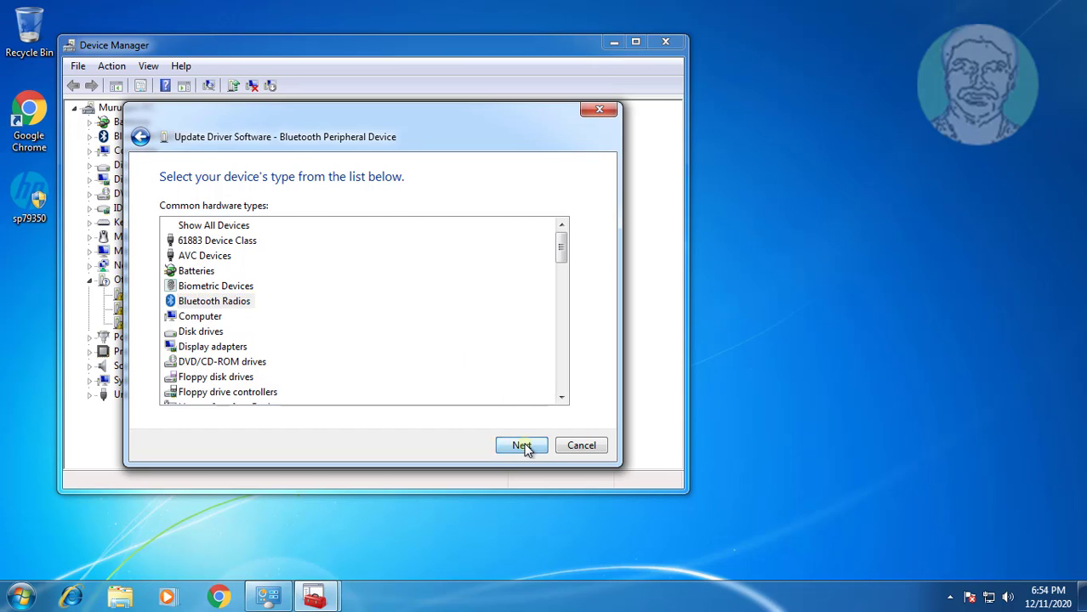
pyautogui.moveTo(310, 305); pyautogui.dragTo(310, 339)
pyautogui.click(194, 339)
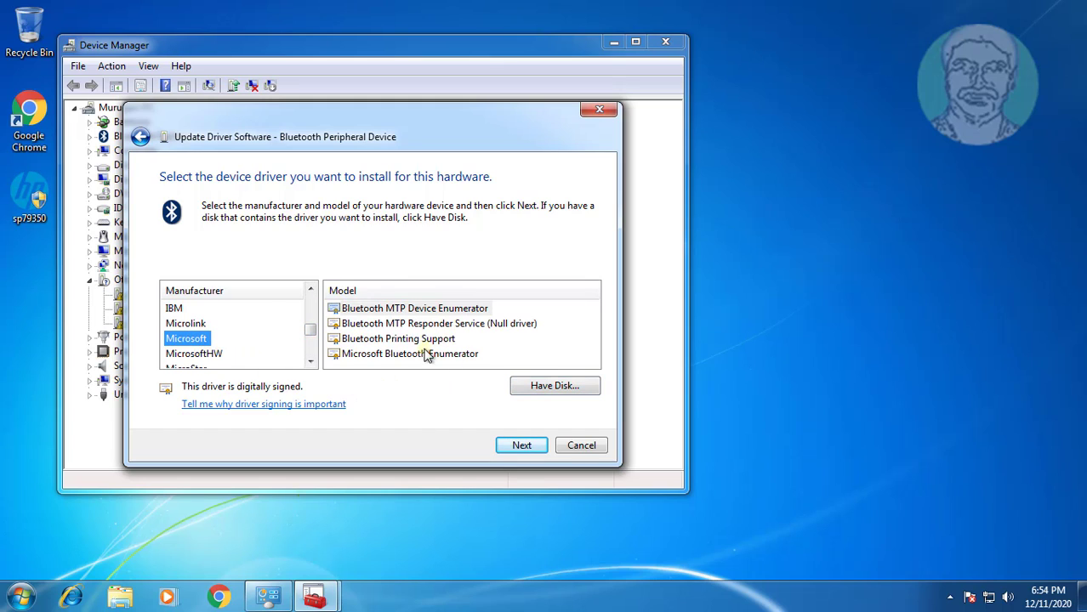
pyautogui.click(211, 355)
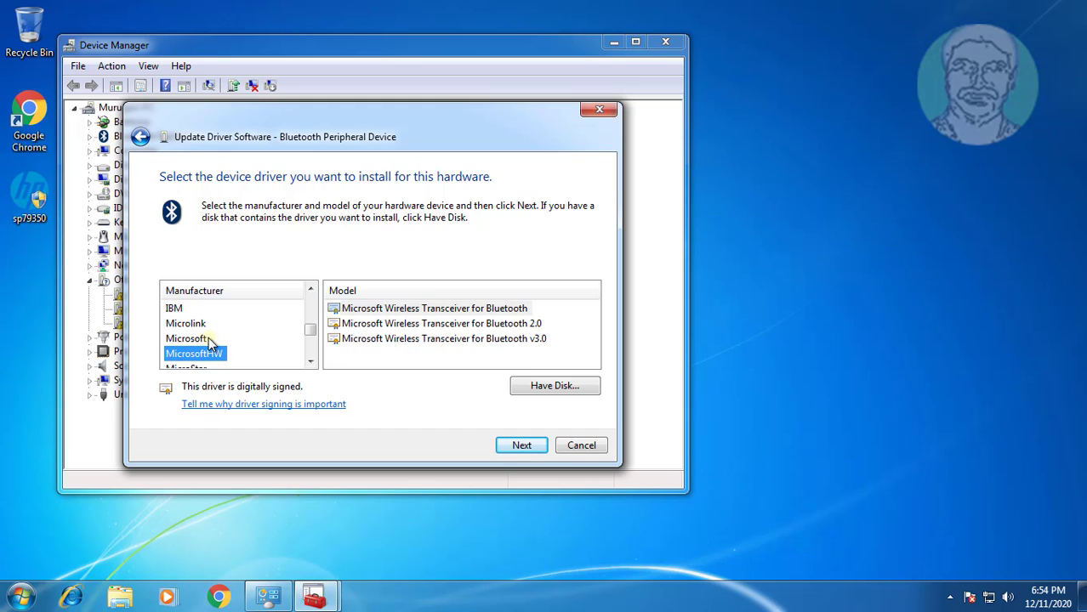
pyautogui.click(200, 339)
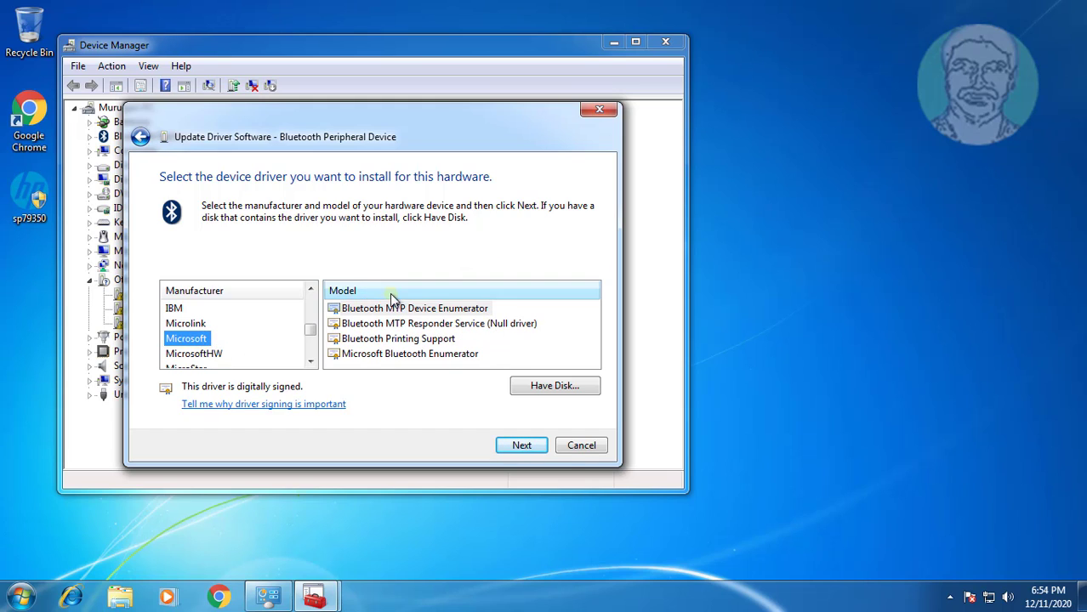
pyautogui.click(573, 448)
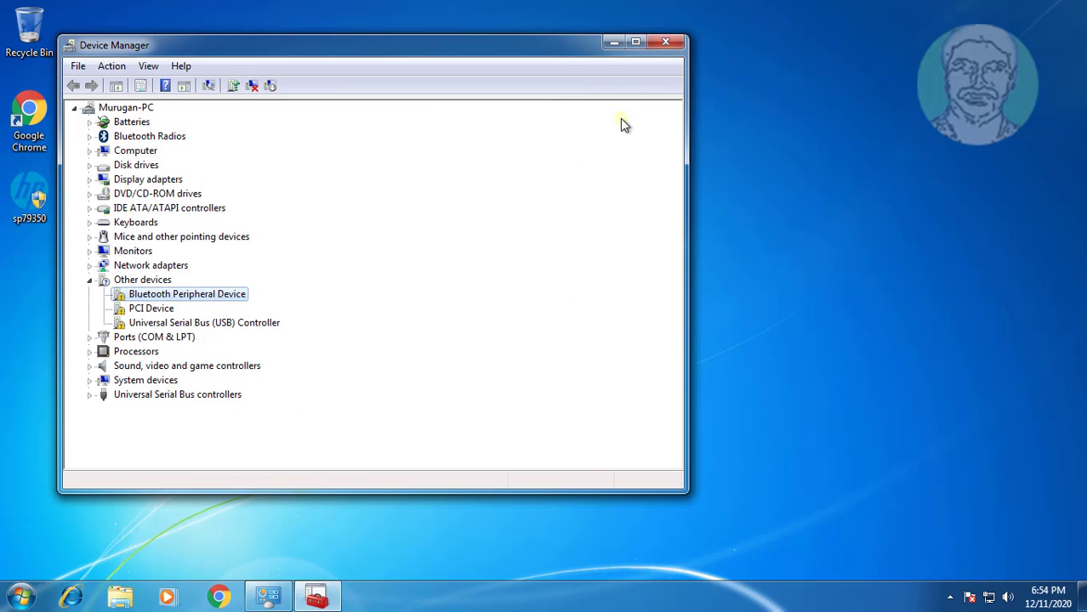
# - Open Chrome maximized and paste-and-go to the archive.org drvupdate-amd64 driver page
pyautogui.click(614, 43)
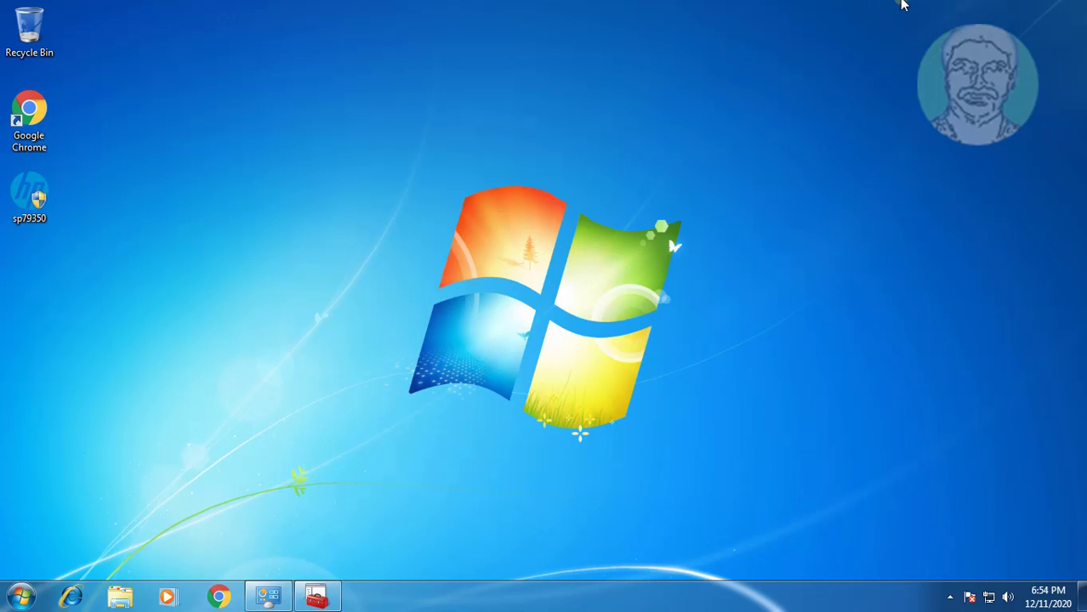
pyautogui.click(218, 596)
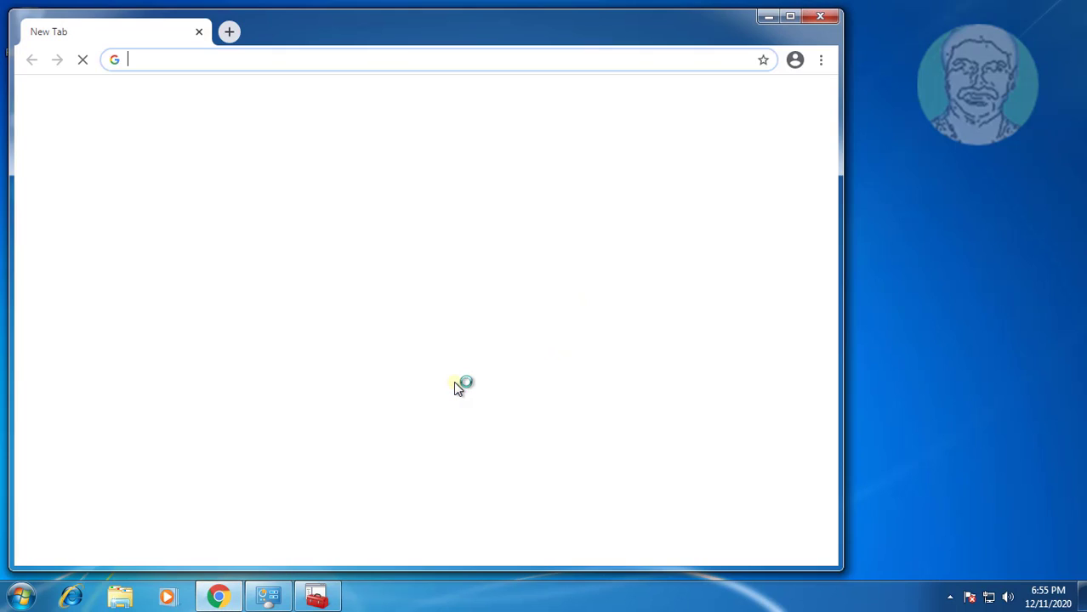
pyautogui.click(789, 18)
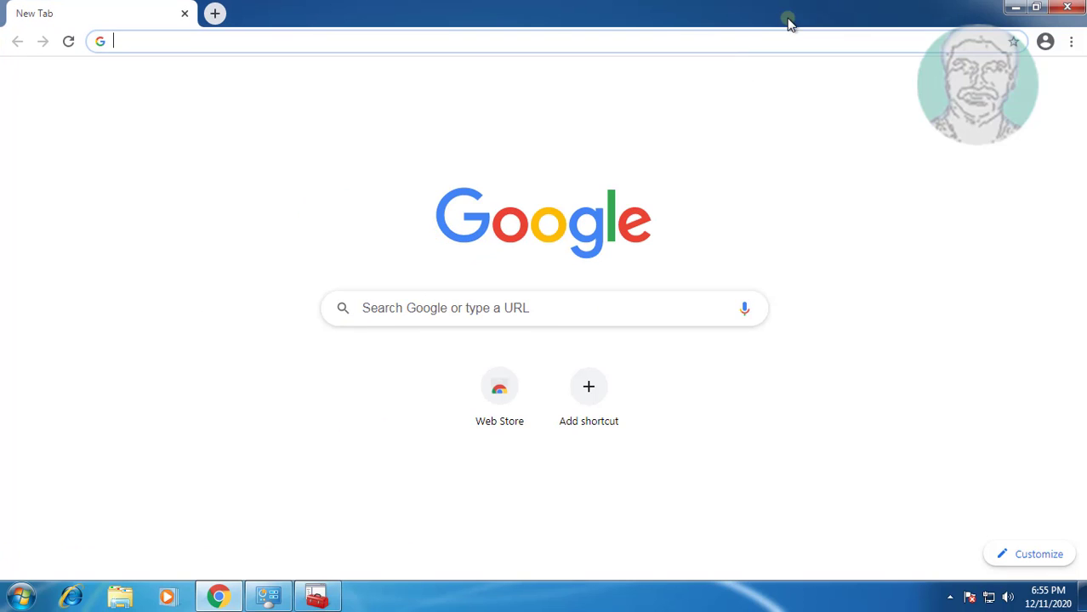
pyautogui.click(162, 39)
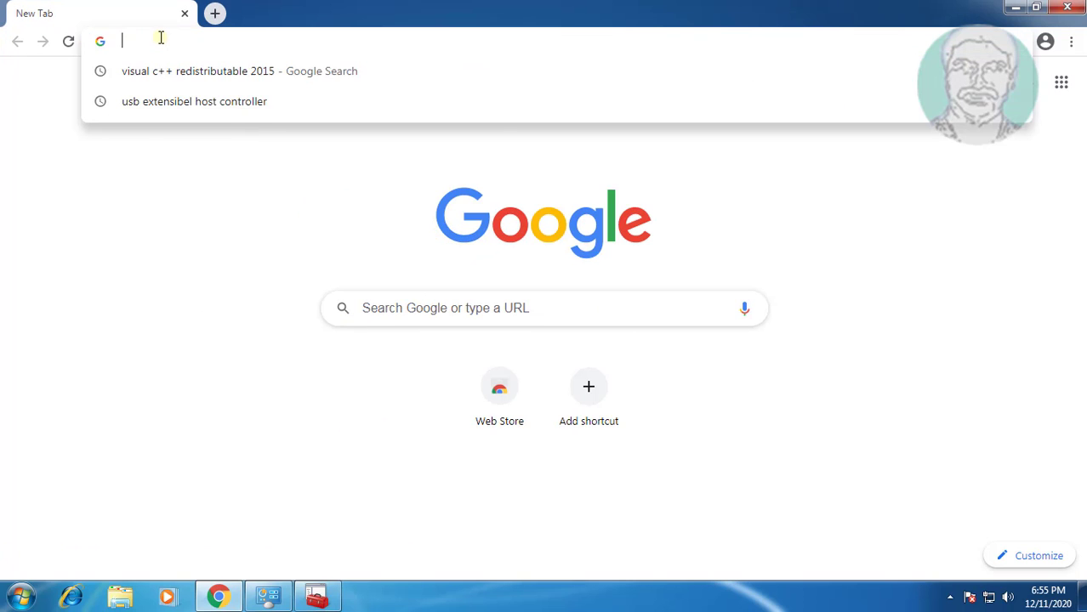
pyautogui.rightClick(162, 38)
pyautogui.click(258, 134)
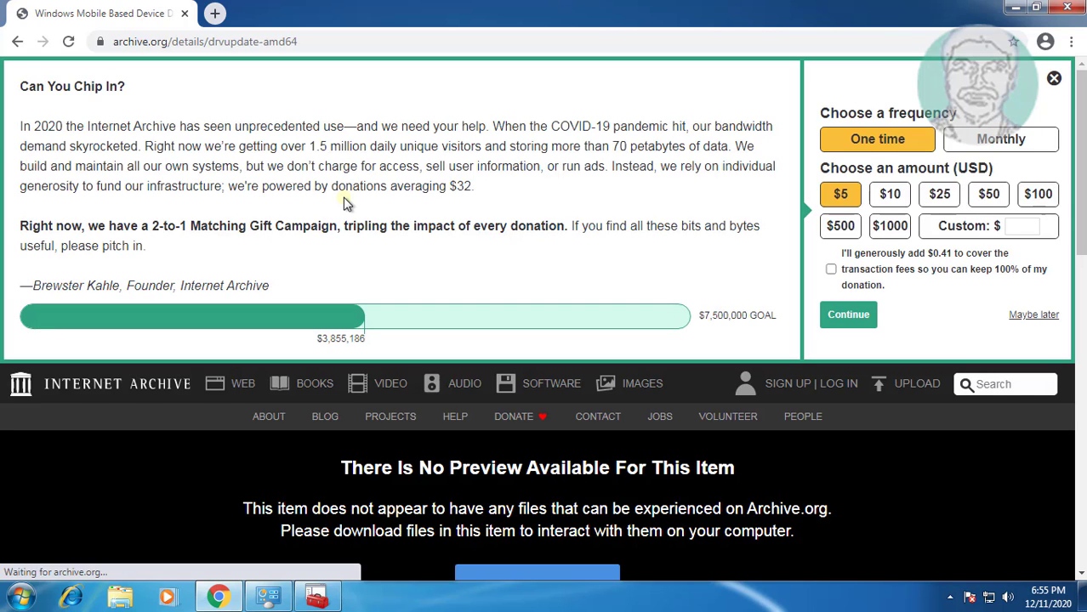
# - Scroll to Download Options and open the downloaded drvupdate-amd64.exe (12.5 MB)
pyautogui.scroll(-5, 459, 389)
pyautogui.scroll(-2, 464, 397)
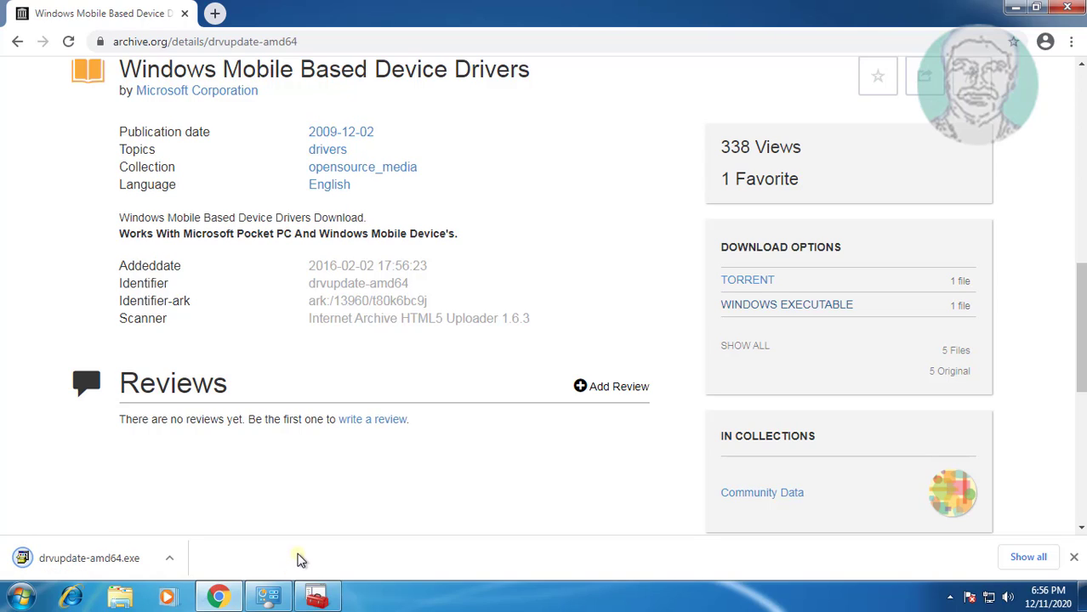
pyautogui.click(86, 561)
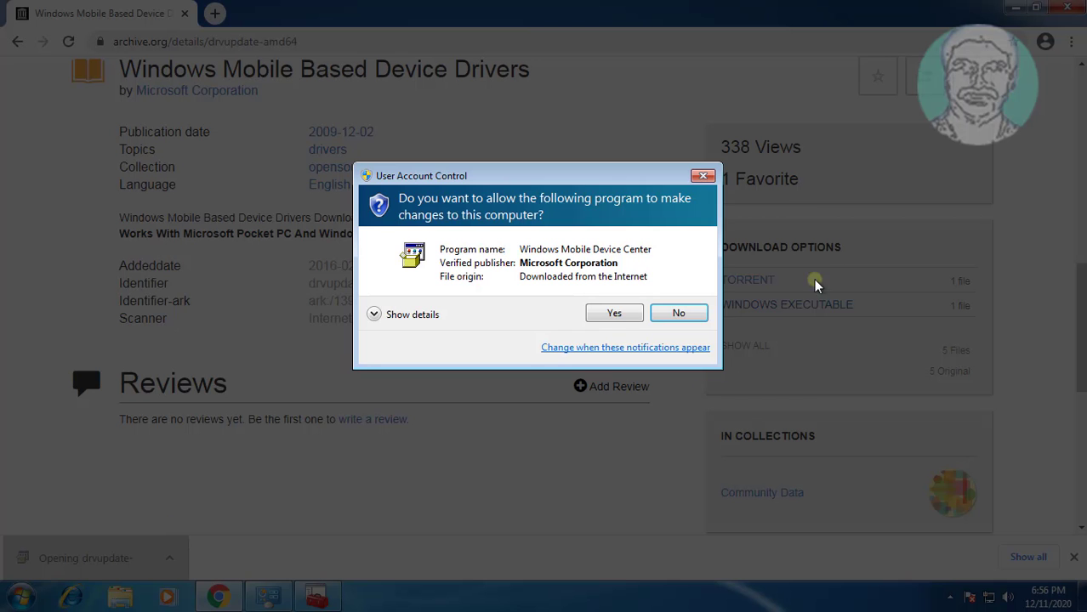
# - Approve the User Account Control prompt so the Windows Mobile Device Center driver installer runs
pyautogui.click(612, 314)
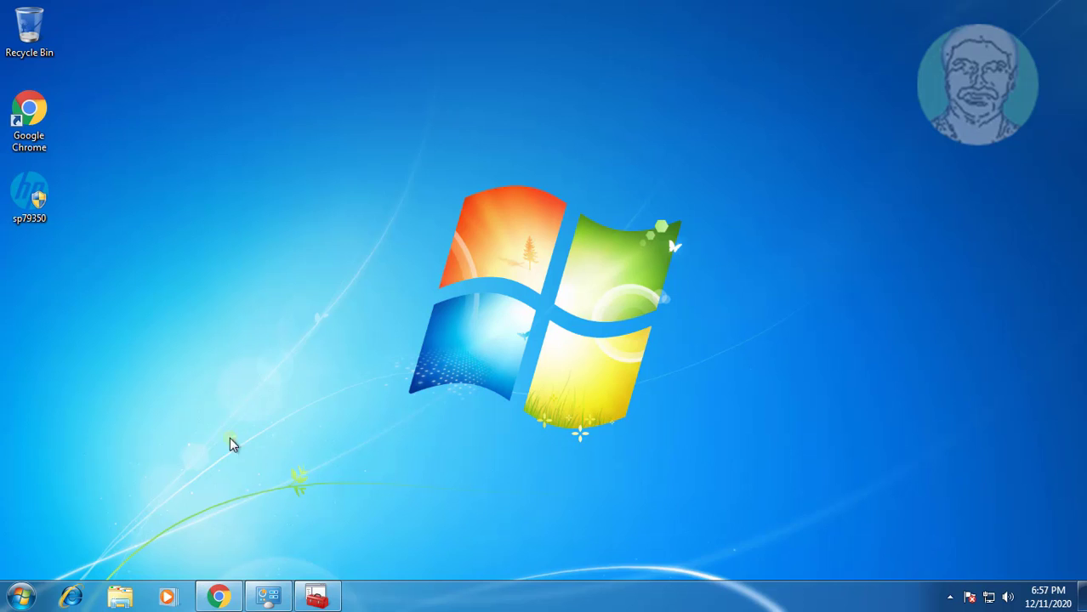
# - Restart the computer from the Start menu's Shut down options
pyautogui.click(23, 601)
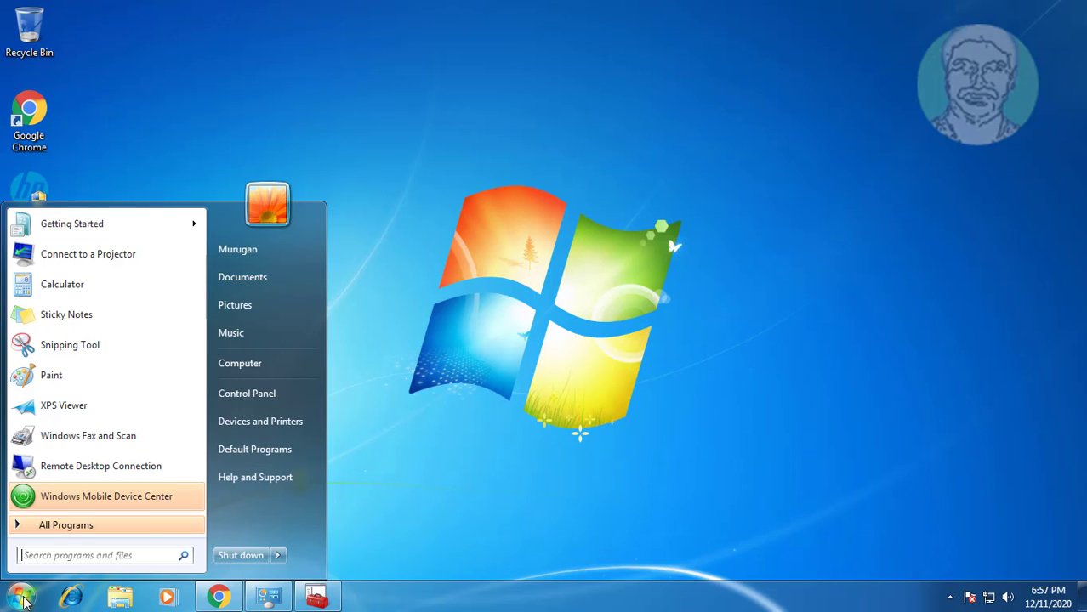
pyautogui.moveTo(281, 557)
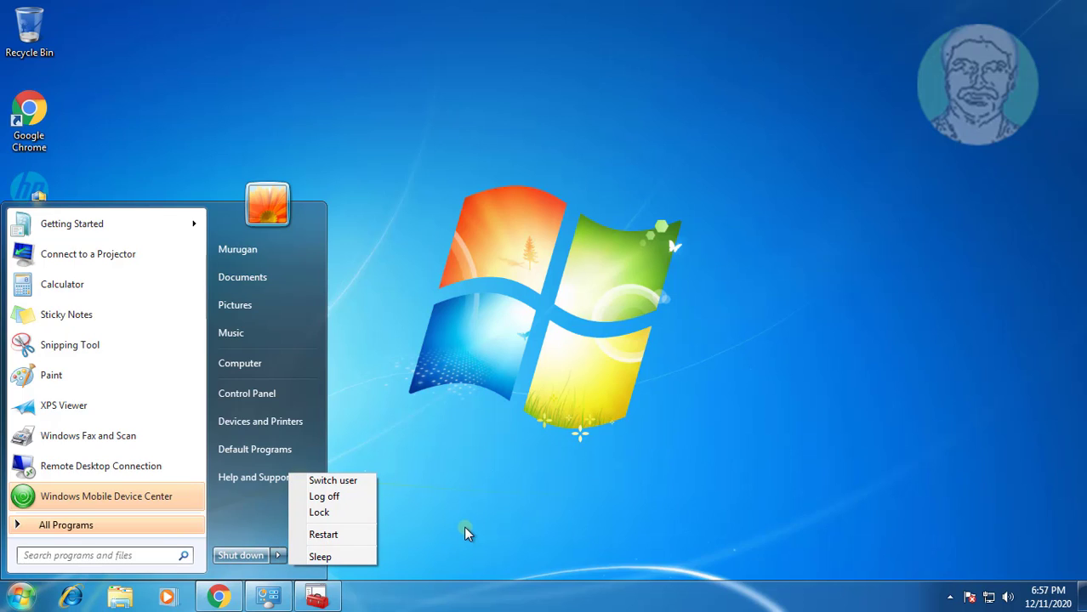
pyautogui.click(341, 536)
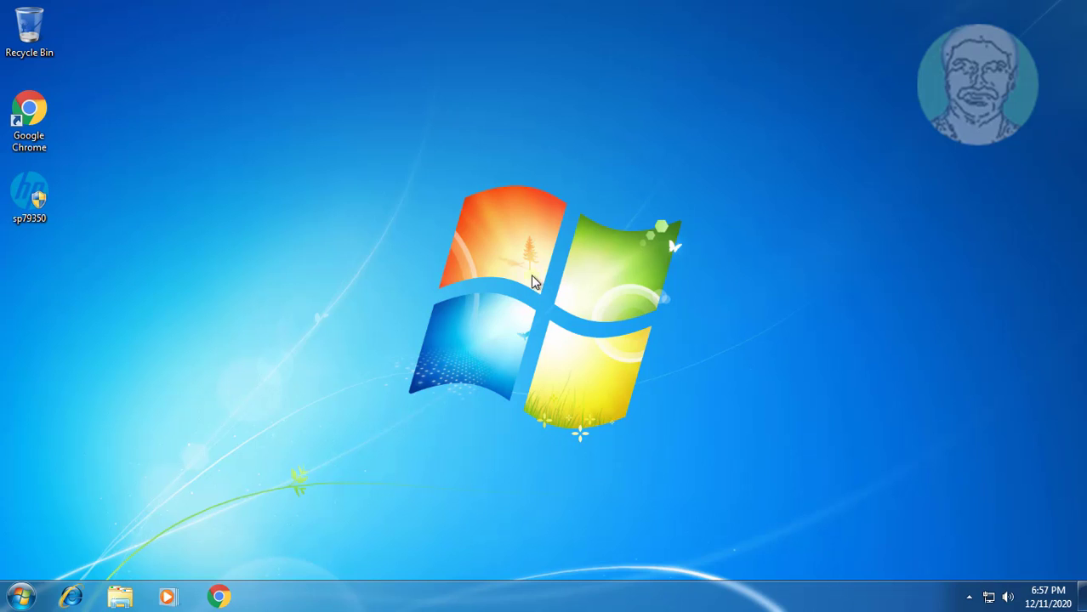
# - Reopen Device Manager via a 'device manager' Start search and select Bluetooth Peripheral Device
pyautogui.click(24, 596)
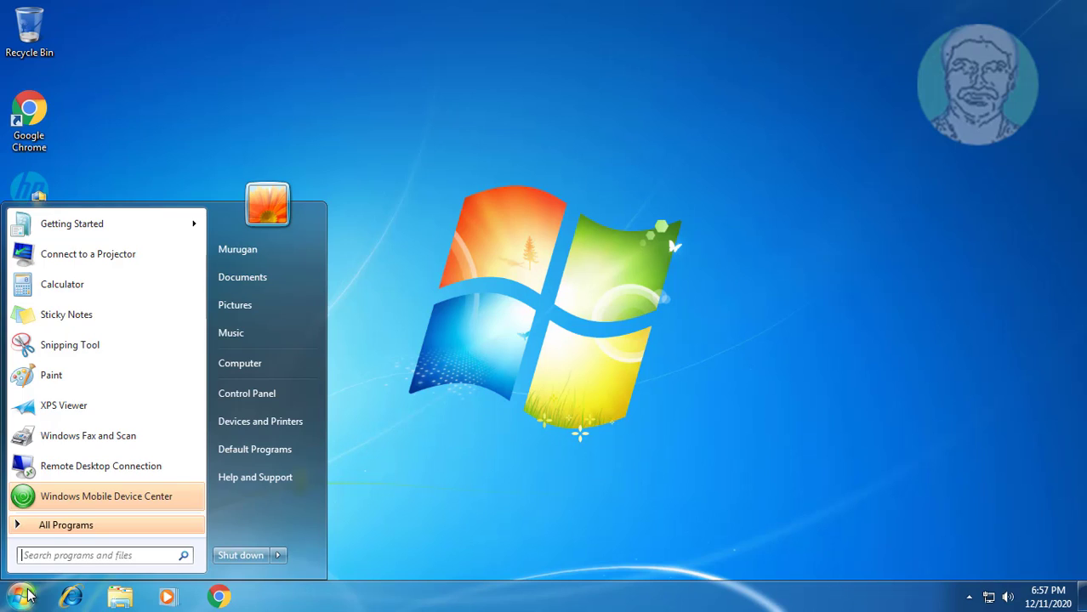
pyautogui.click(68, 554)
pyautogui.write('de')
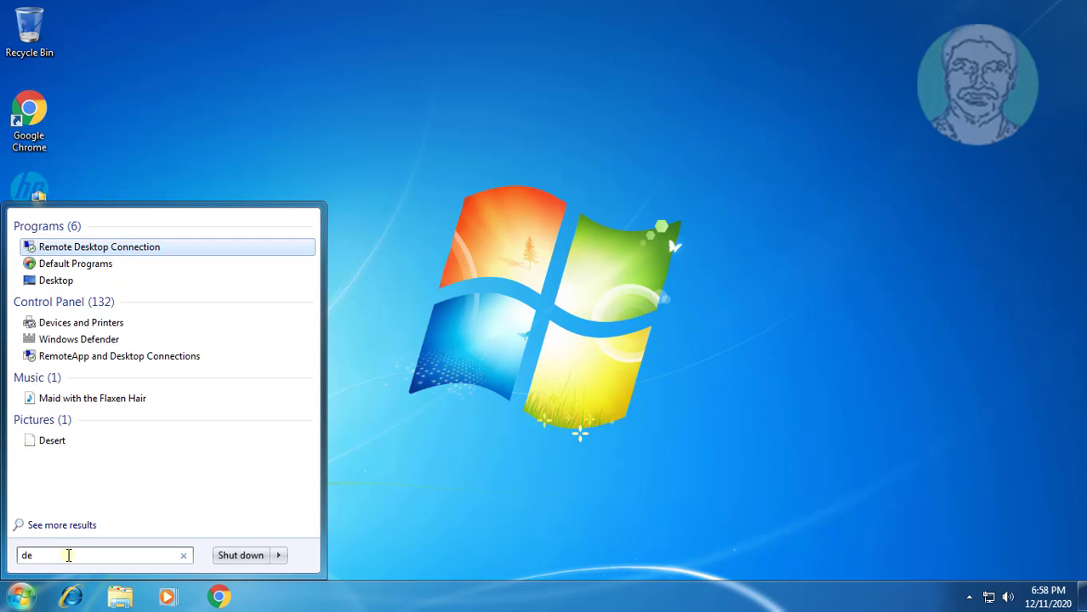
pyautogui.write('vic')
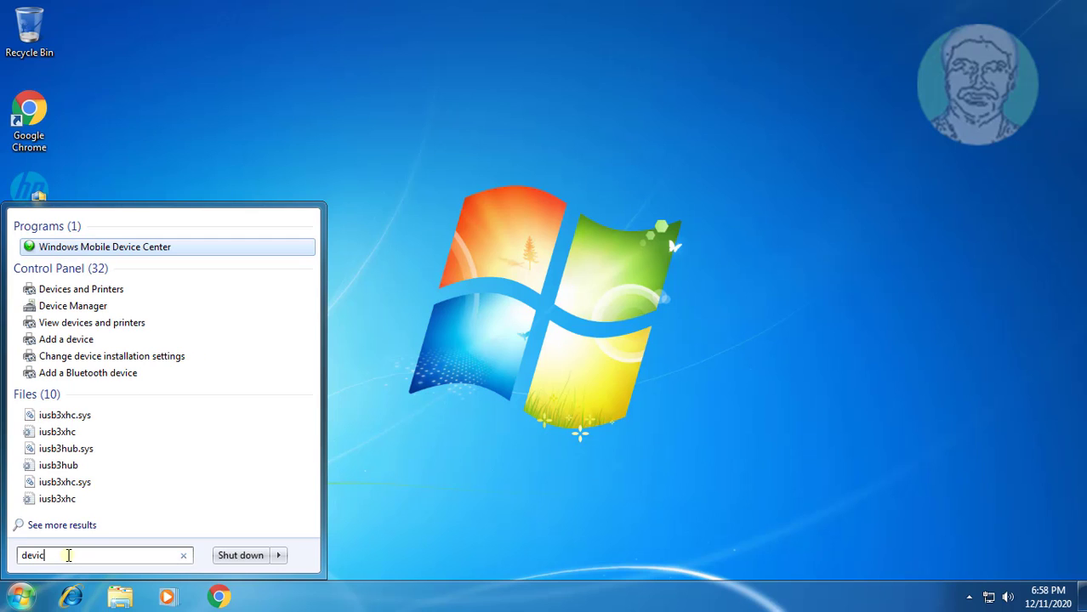
pyautogui.write('e manager')
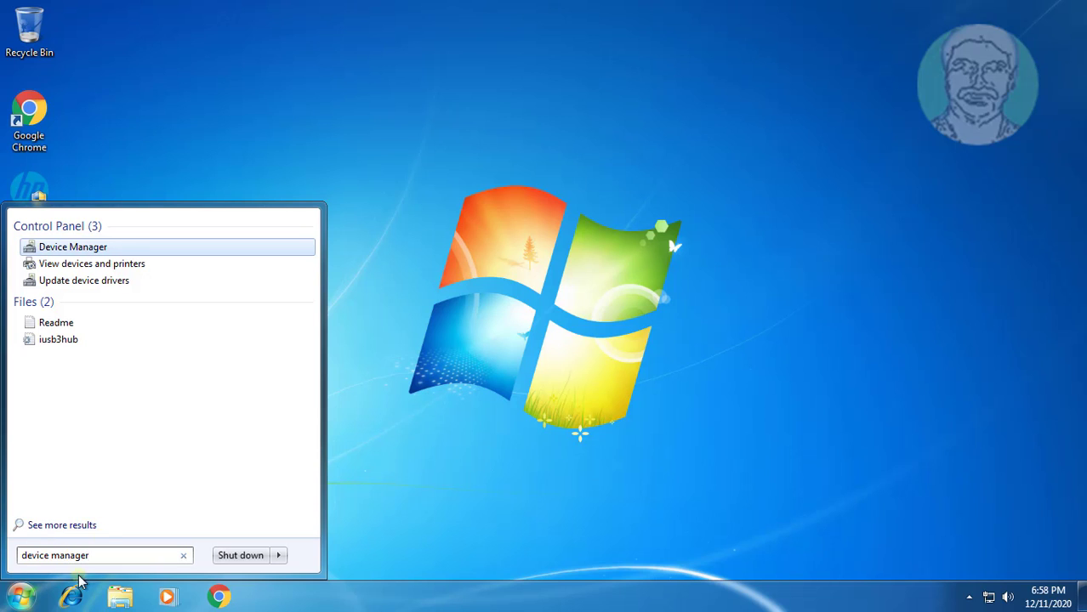
pyautogui.click(88, 249)
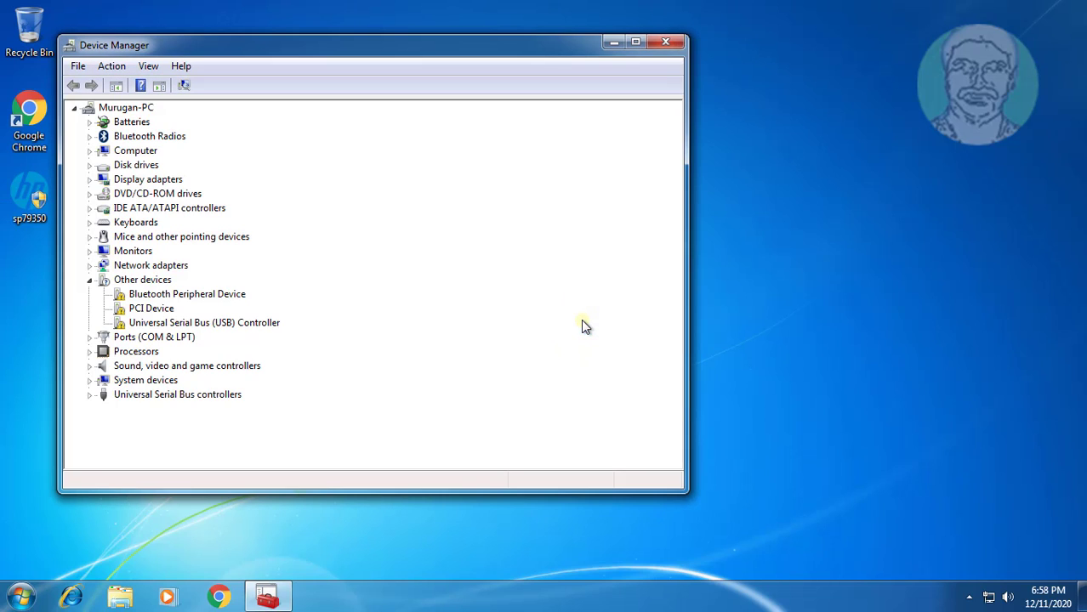
pyautogui.click(217, 294)
# - Update Bluetooth Peripheral Device's driver manually, picking from the Bluetooth Radios driver list
pyautogui.rightClick(217, 297)
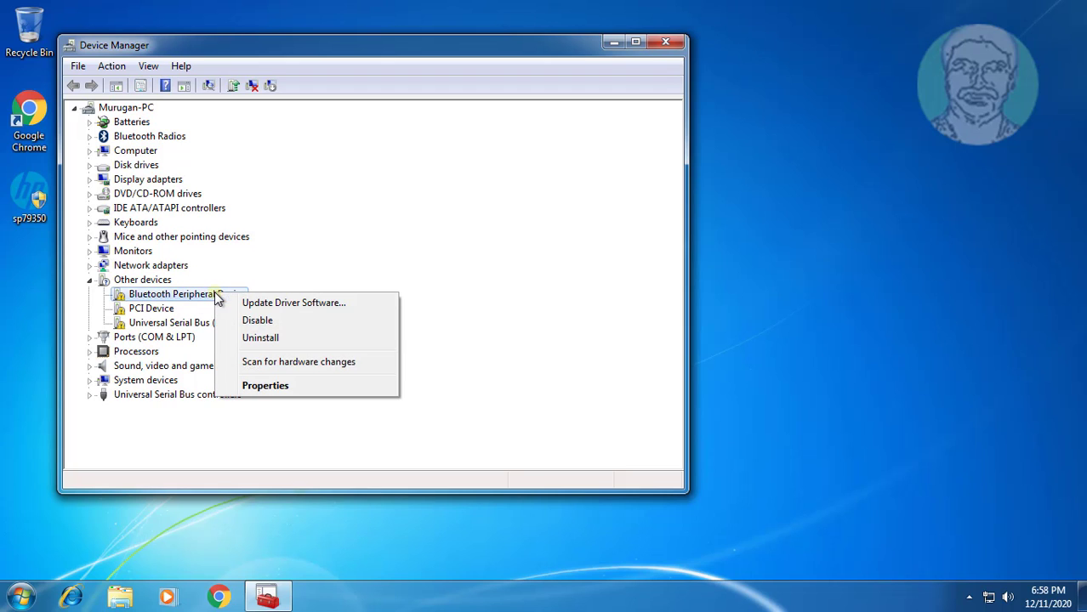
pyautogui.click(311, 304)
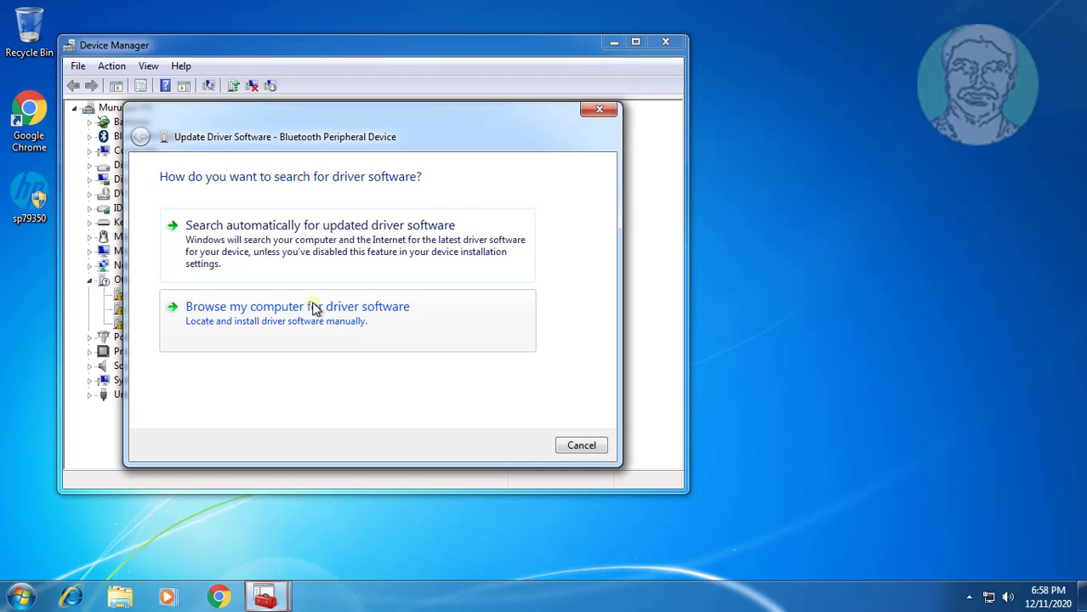
pyautogui.click(339, 316)
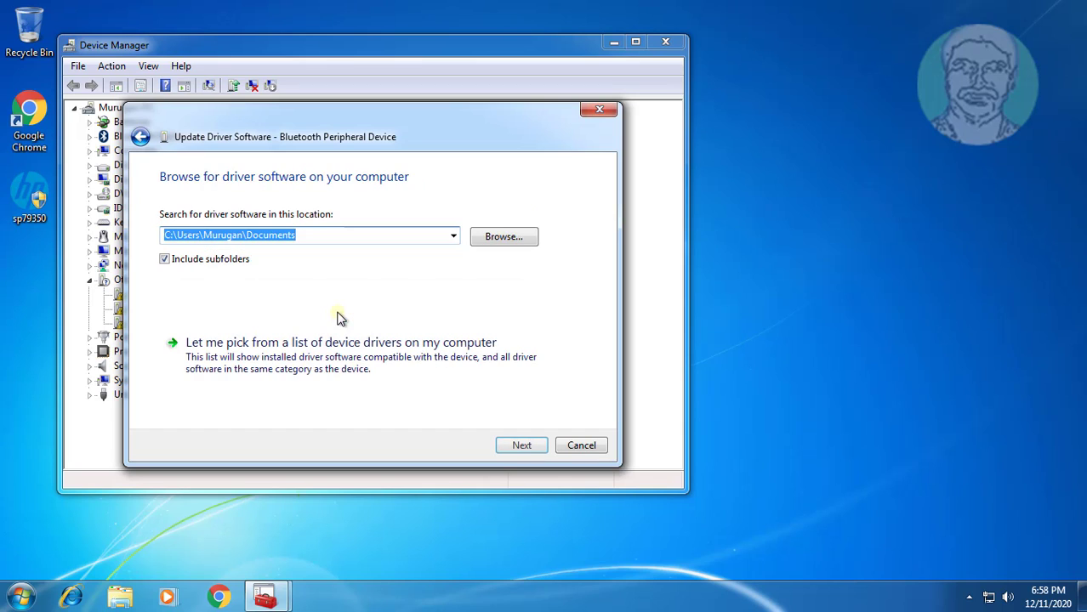
pyautogui.click(366, 356)
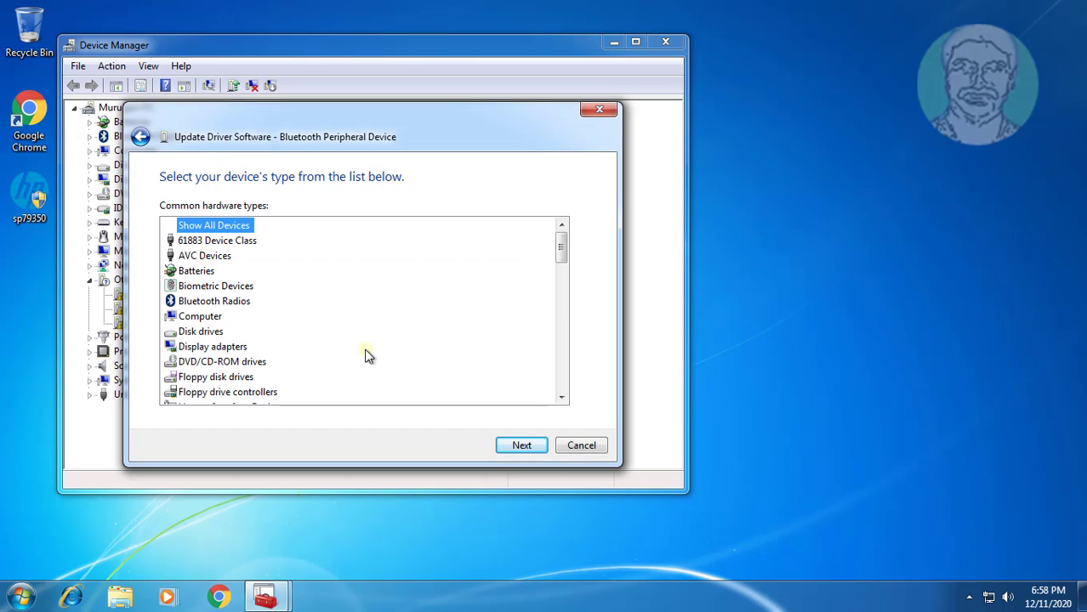
pyautogui.click(228, 302)
pyautogui.click(519, 445)
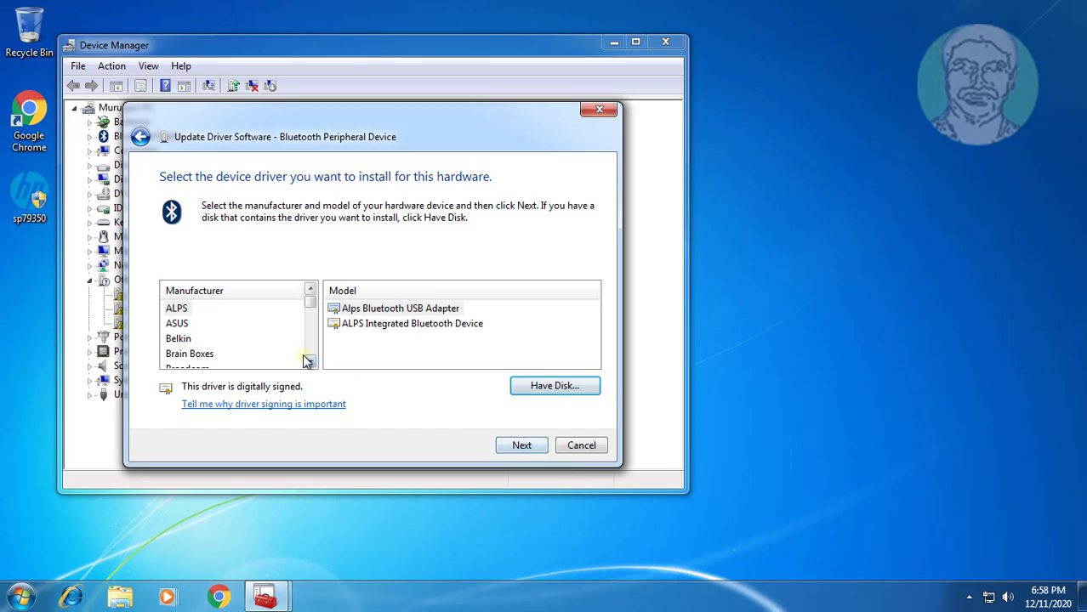
# - Choose Microsoft Corporation's Windows Mobile-based device support driver and proceed to install it
pyautogui.moveTo(310, 311); pyautogui.dragTo(310, 338)
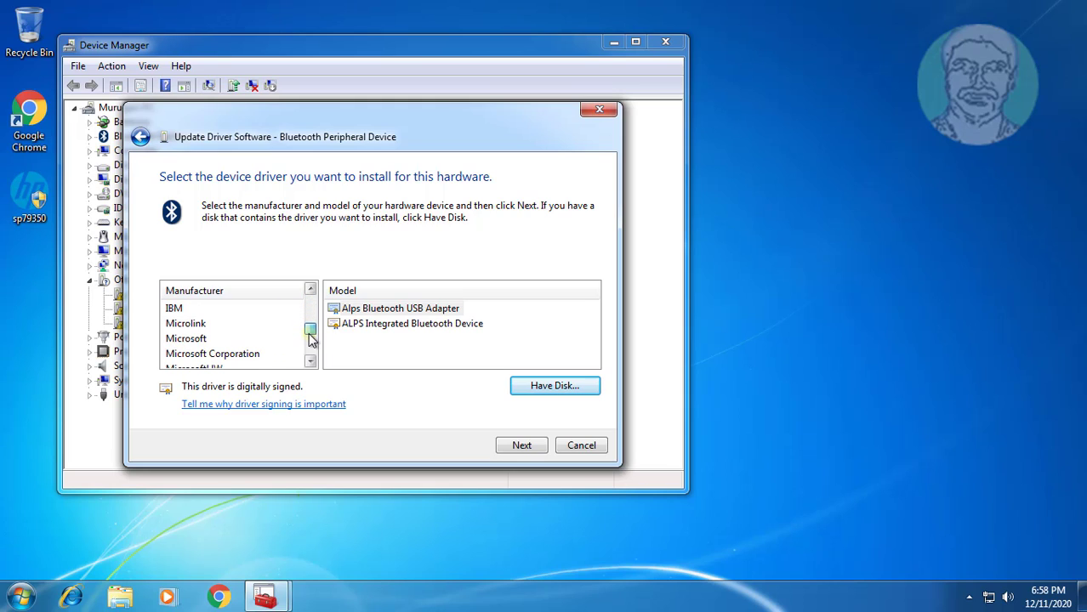
pyautogui.click(218, 356)
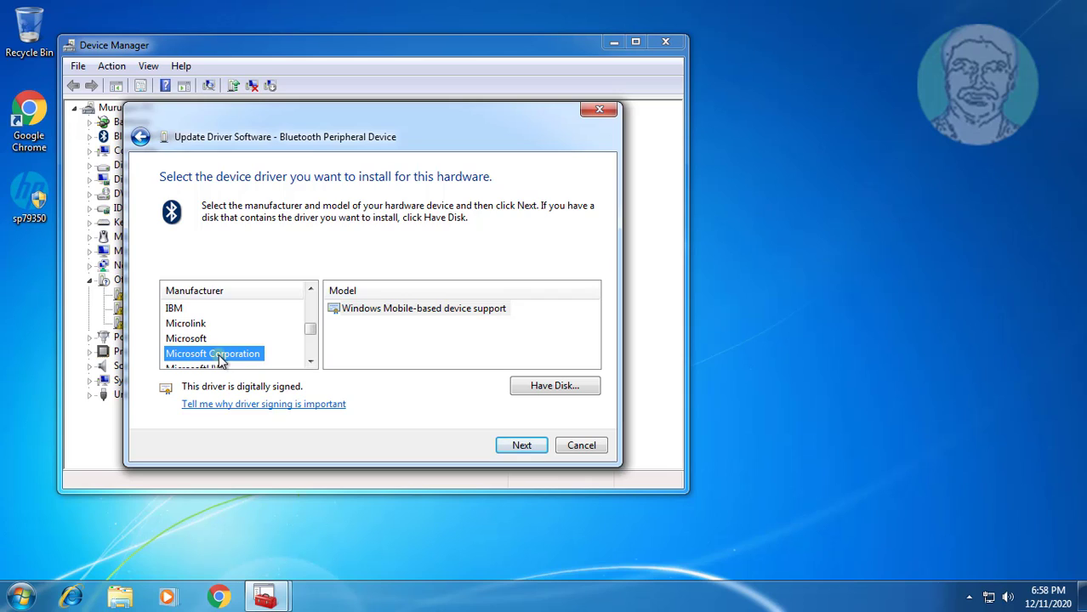
pyautogui.click(412, 311)
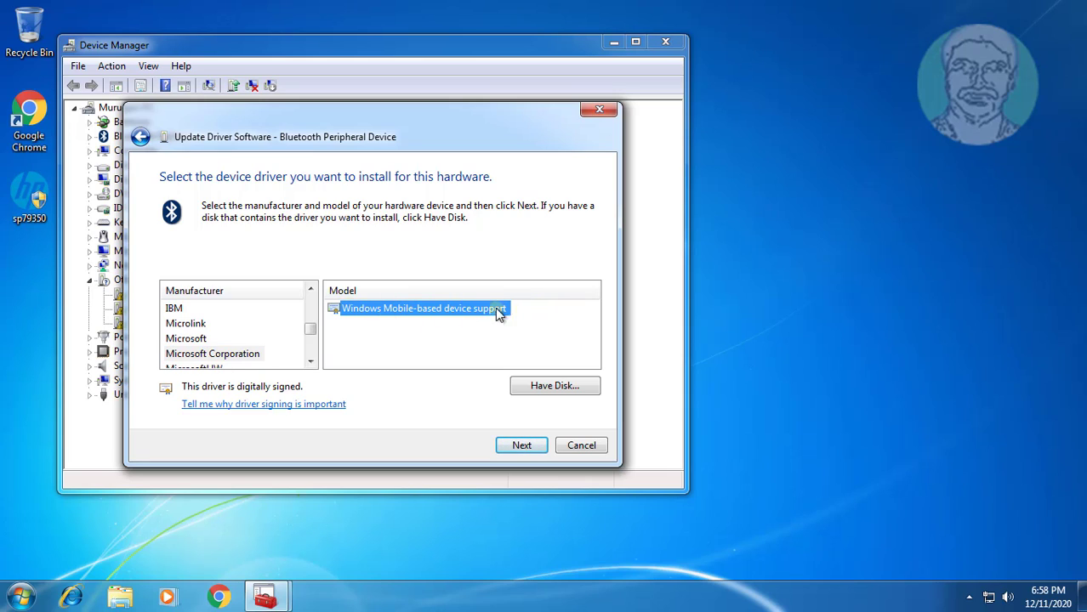
pyautogui.click(529, 447)
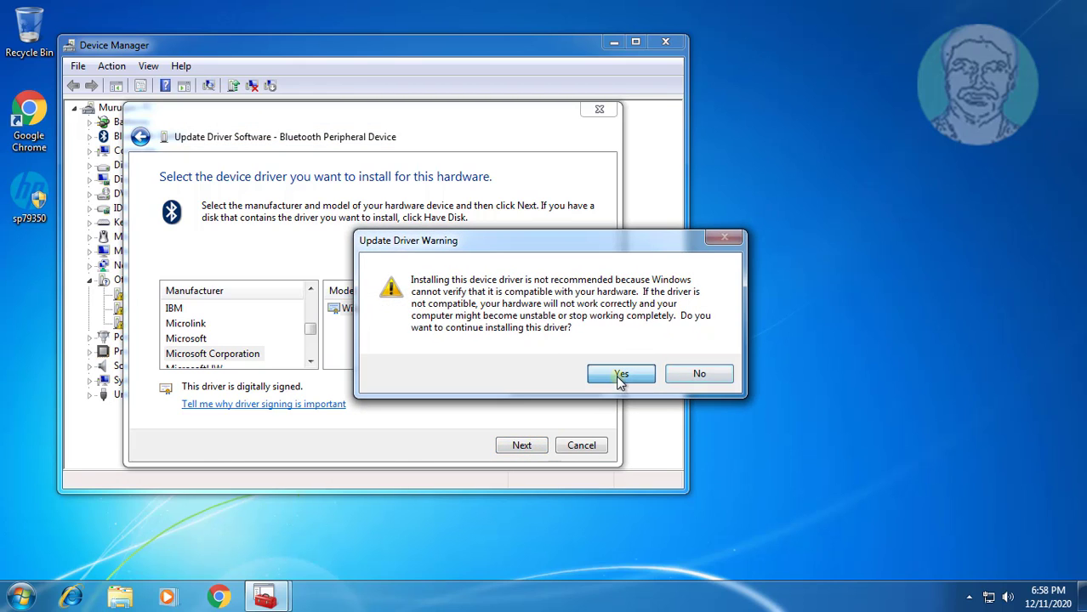
# - Accept the unverified-driver warning so Windows Mobile-based device support installs for the Bluetooth Peripheral Device
pyautogui.click(620, 375)
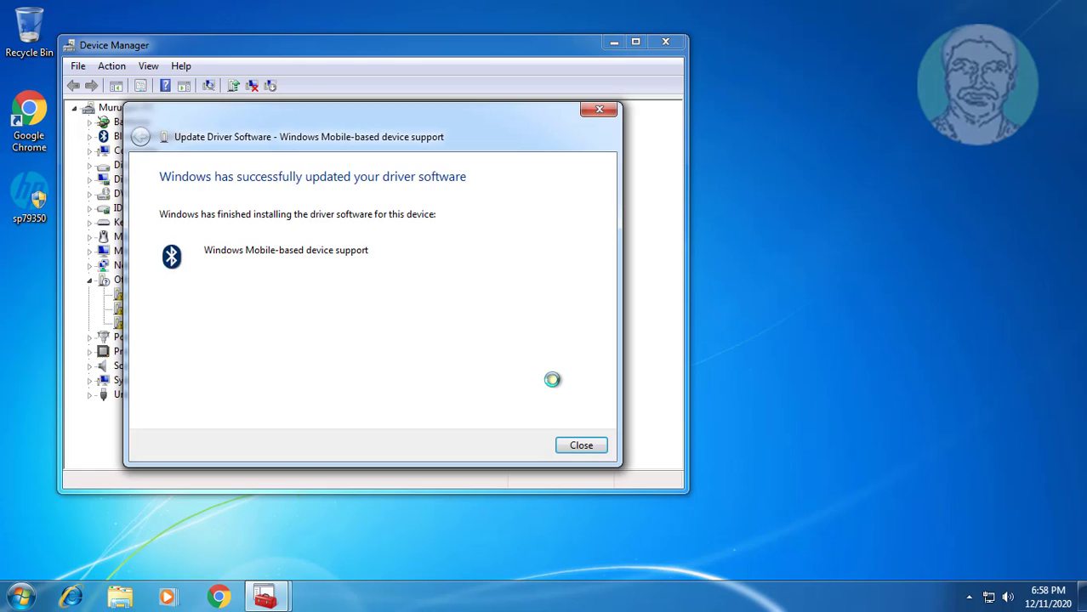